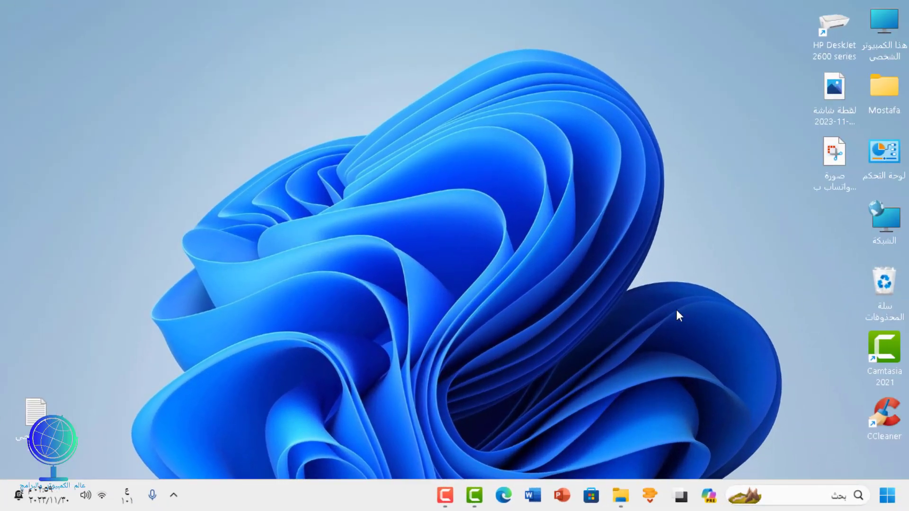
# Step: Open the Snipping Tool (أداة القصاصة) from the full app list, close its duplicate window and shift the remaining one slightly
pyautogui.click(889, 497)
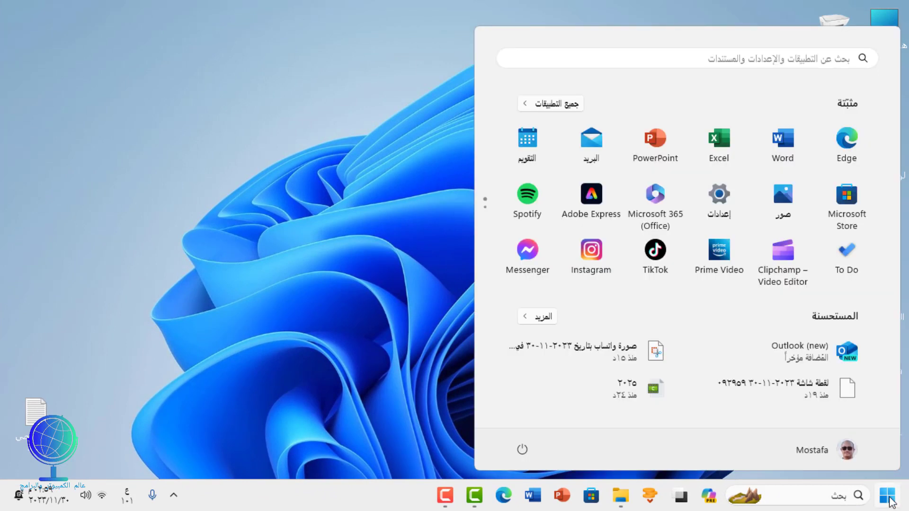
pyautogui.click(572, 105)
pyautogui.scroll(-12, 740, 246)
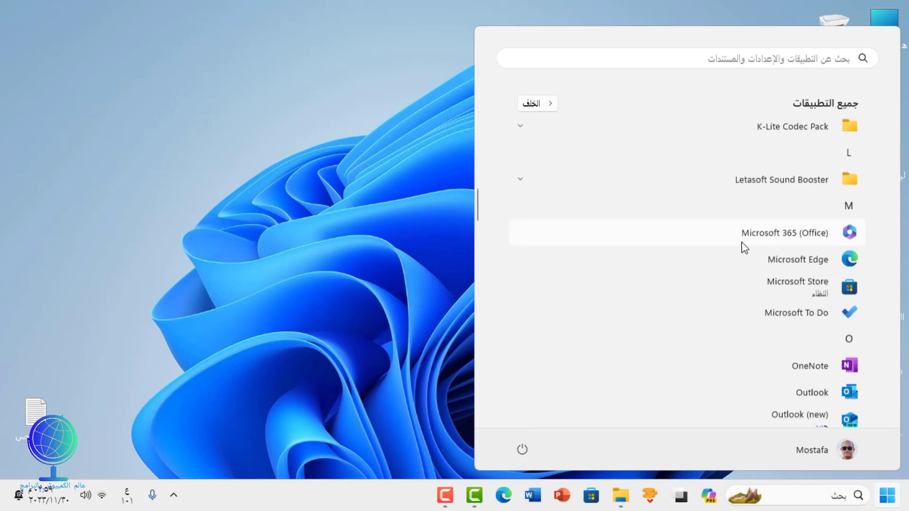
pyautogui.scroll(-10, 744, 247)
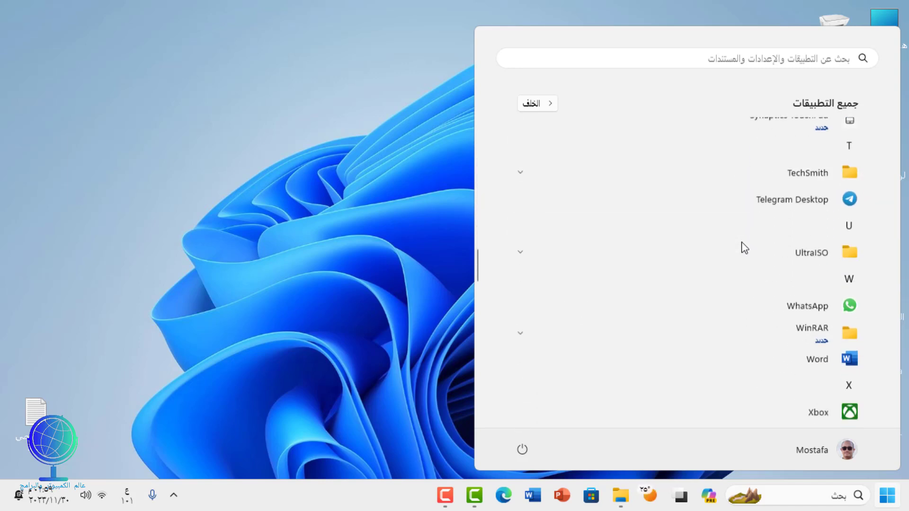
pyautogui.scroll(-4, 744, 247)
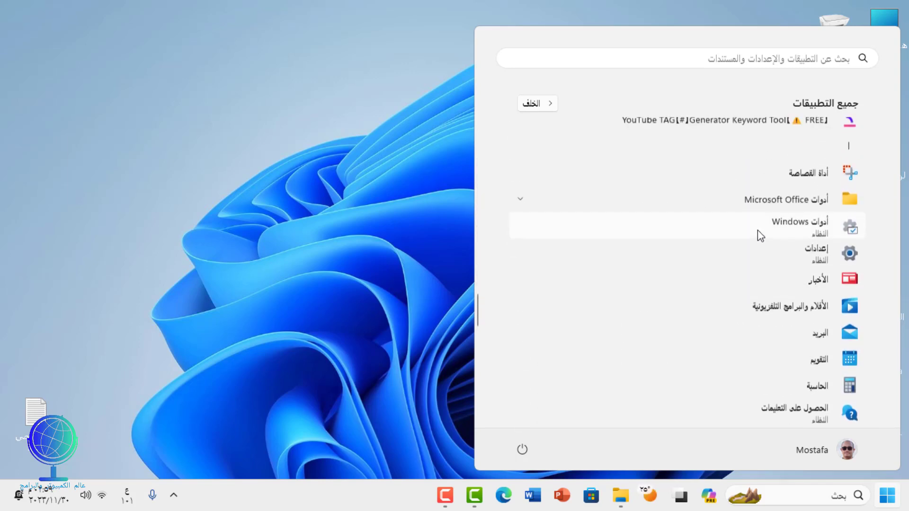
pyautogui.click(797, 176)
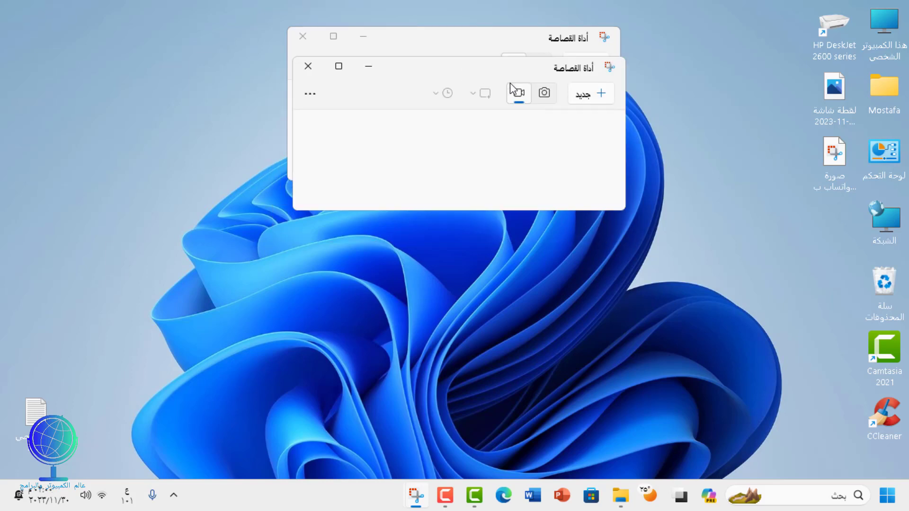
pyautogui.click(303, 36)
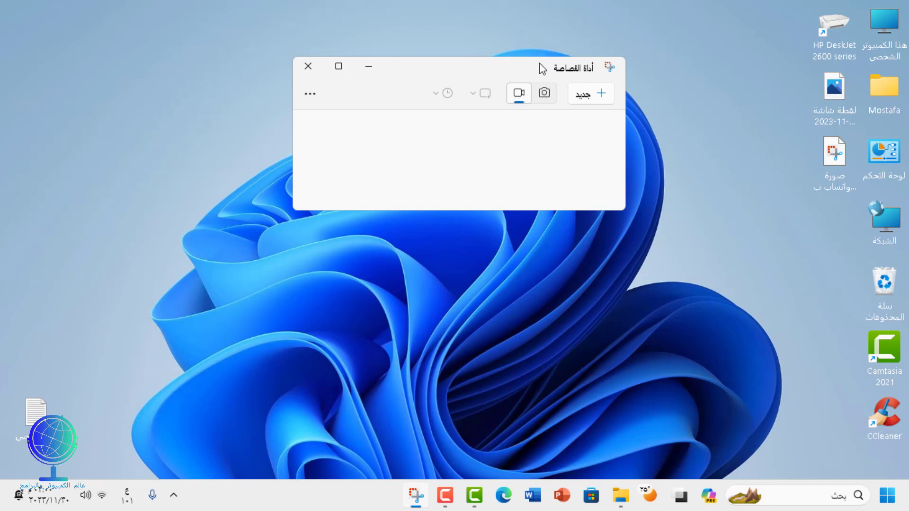
pyautogui.moveTo(540, 63); pyautogui.dragTo(538, 49)
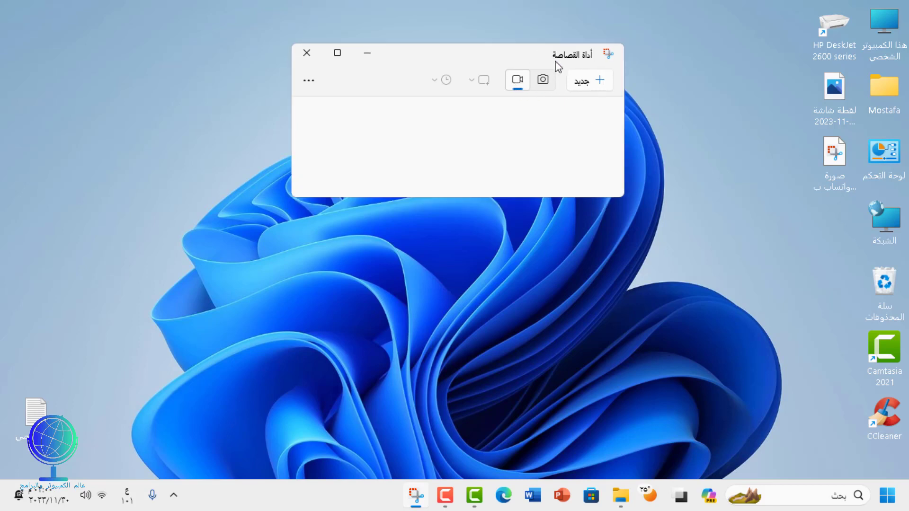
# Step: Start a new video snip and extend the recording area to cover the full screen
pyautogui.click(584, 81)
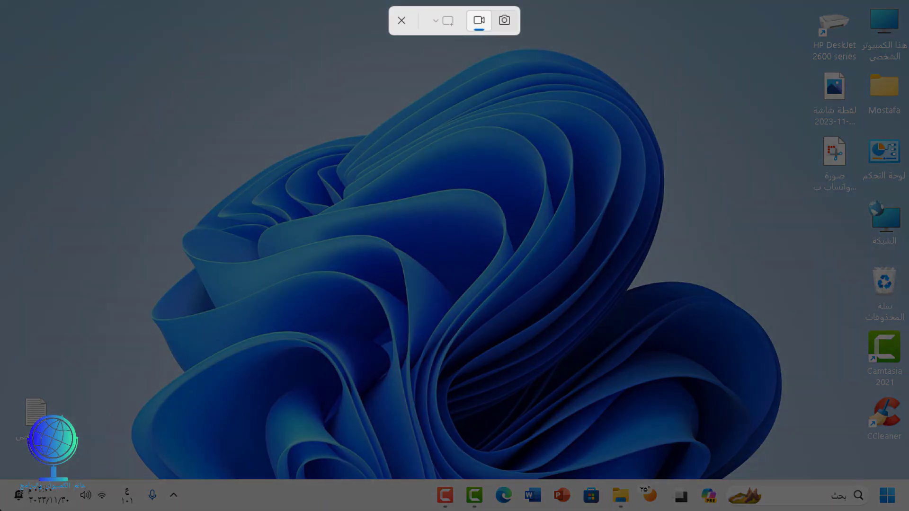
pyautogui.moveTo(908, 1); pyautogui.dragTo(882, 27)
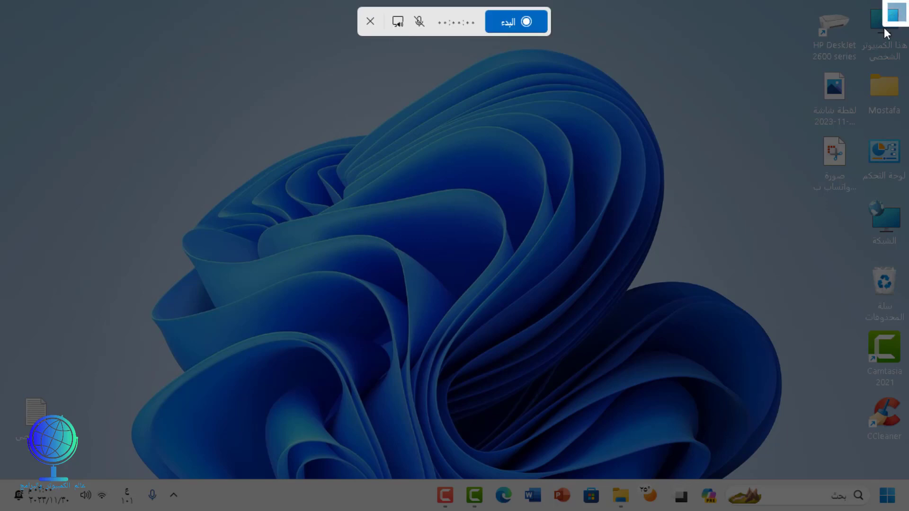
pyautogui.moveTo(884, 28); pyautogui.dragTo(1, 510)
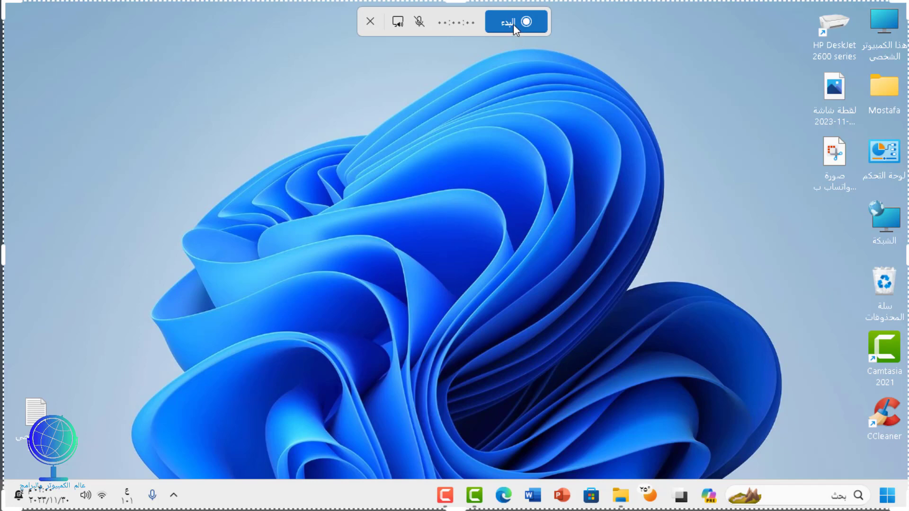
# Step: Turn on the microphone, record a short clip of the desktop and stop the recording
pyautogui.click(420, 23)
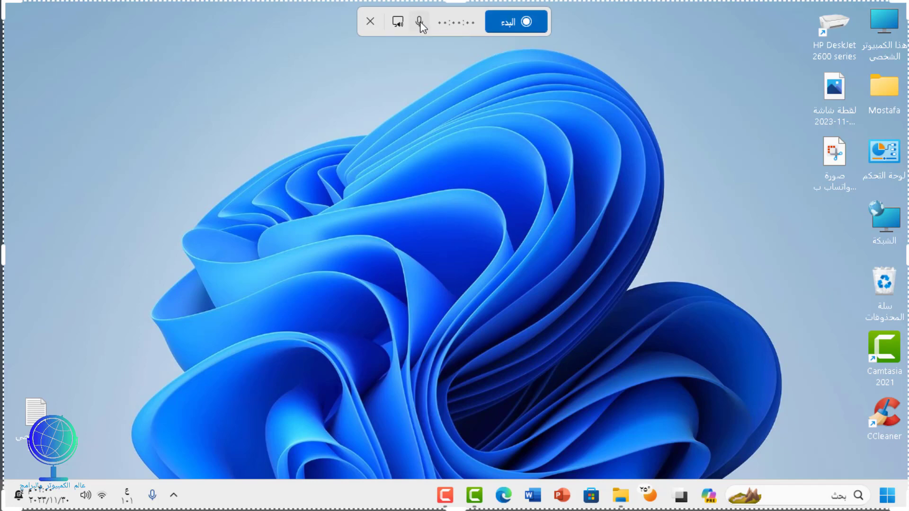
pyautogui.click(522, 24)
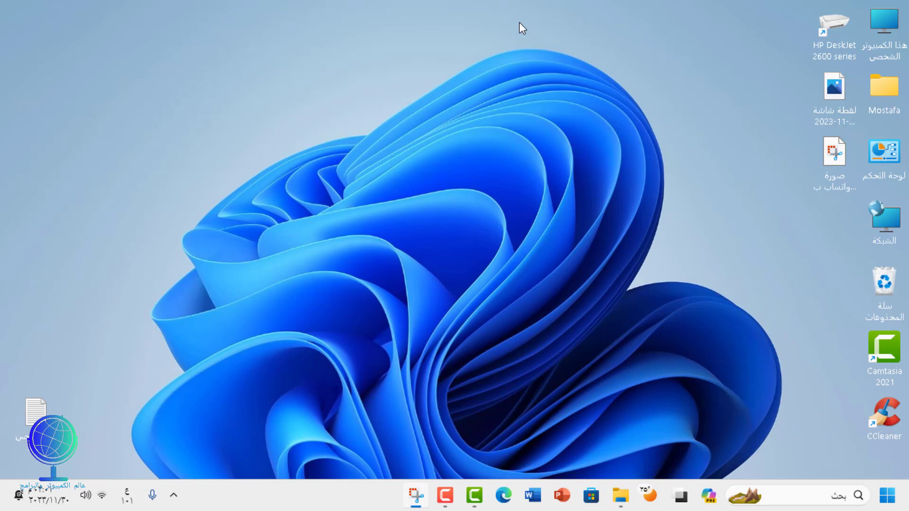
pyautogui.click(508, 19)
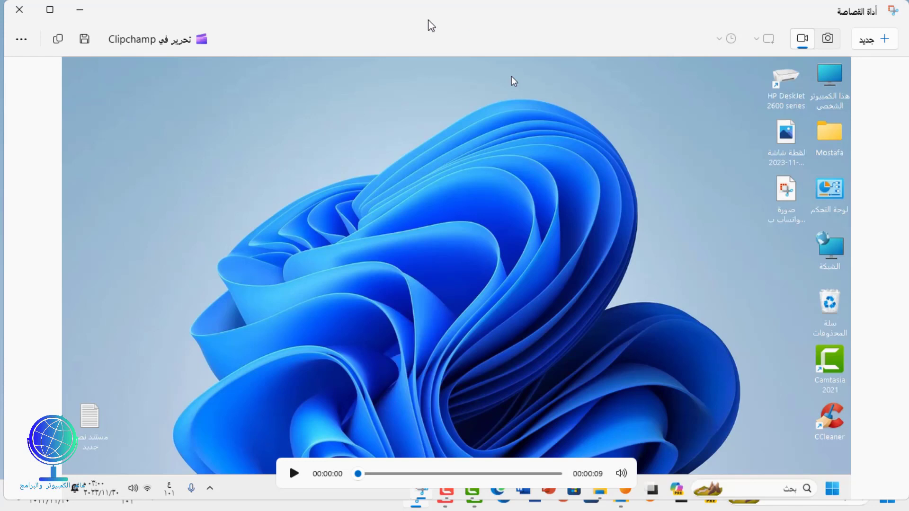
# Step: Save the recording to the desktop (سطح المكتب) as an MP4 with the suggested file name
pyautogui.click(85, 40)
pyautogui.click(849, 138)
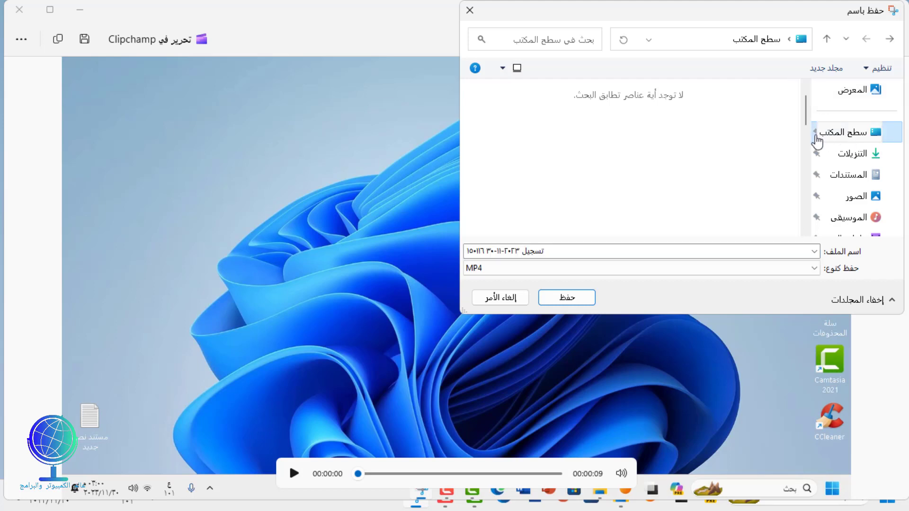
pyautogui.click(567, 298)
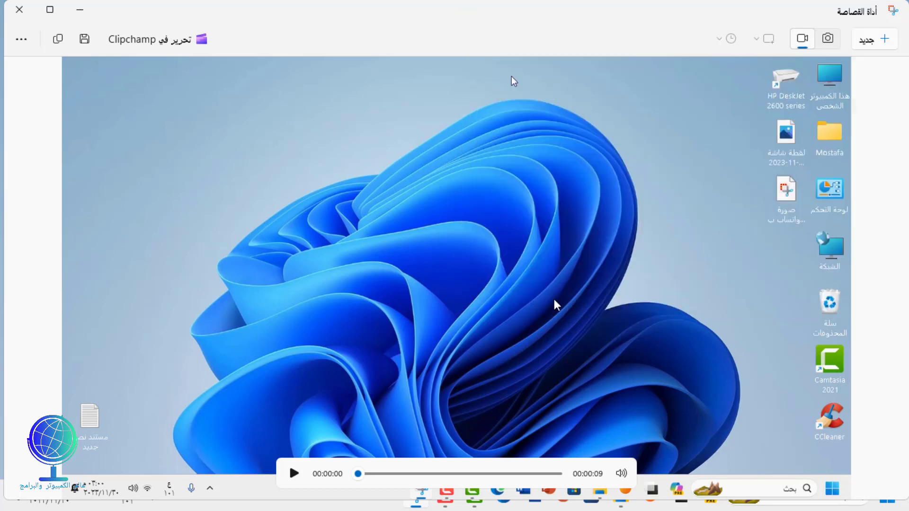
# Step: Close the Snipping Tool, play the saved MP4 recording from the desktop and close the player
pyautogui.click(29, 12)
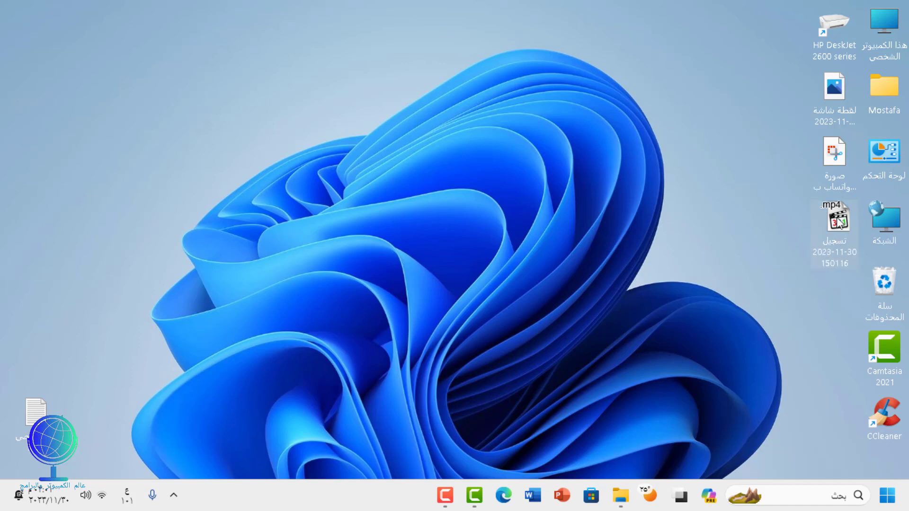
pyautogui.doubleClick(838, 222)
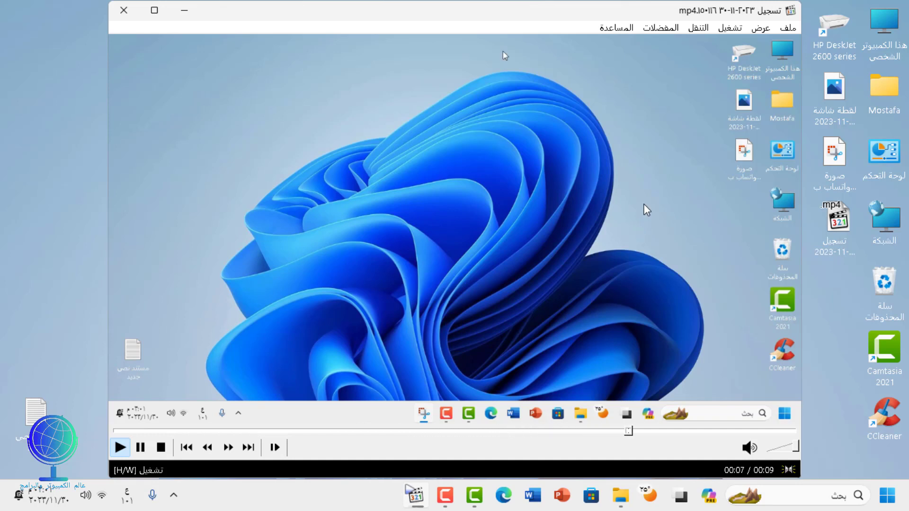
pyautogui.click(127, 19)
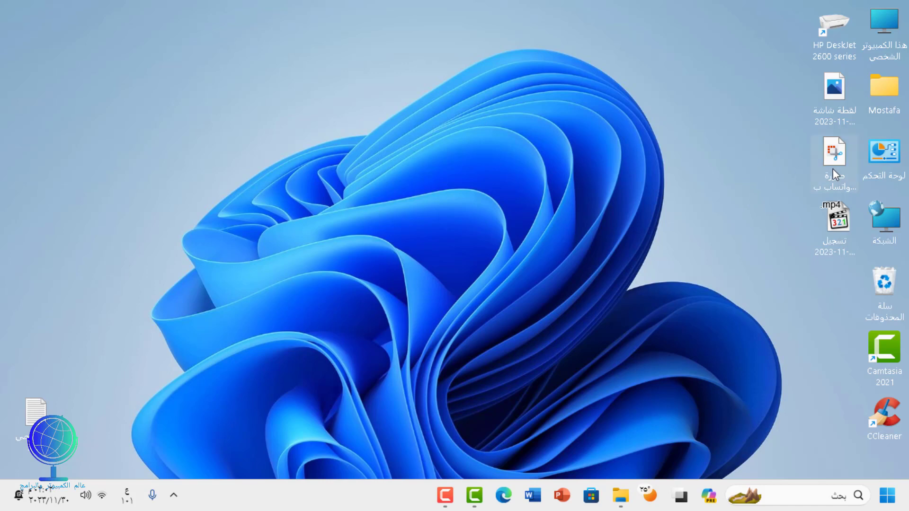
# Step: Move the screenshot image file to the middle of the desktop, view it and close the viewer
pyautogui.moveTo(826, 97); pyautogui.dragTo(414, 211)
pyautogui.moveTo(444, 223)
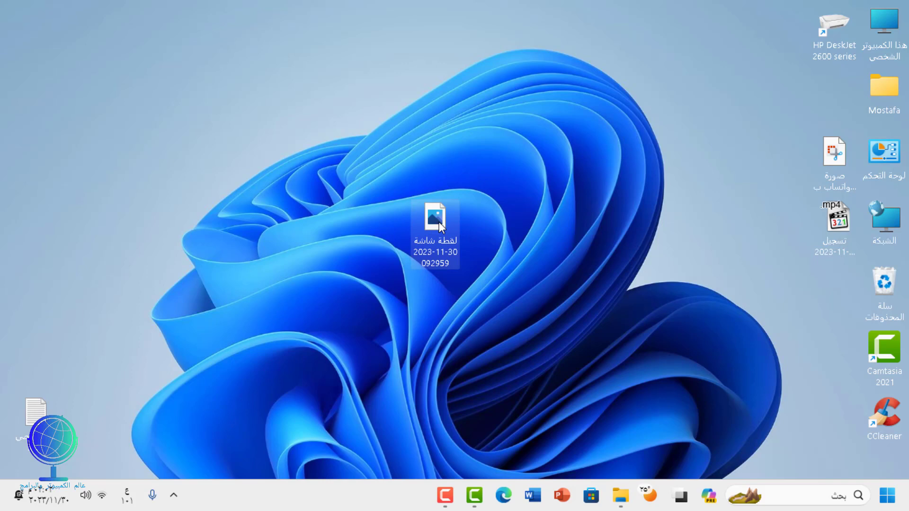
pyautogui.doubleClick(440, 222)
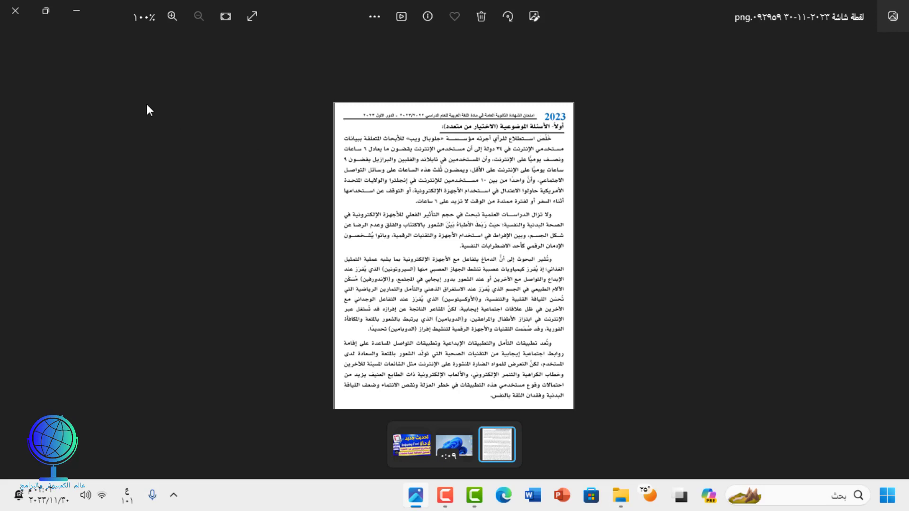
pyautogui.click(14, 13)
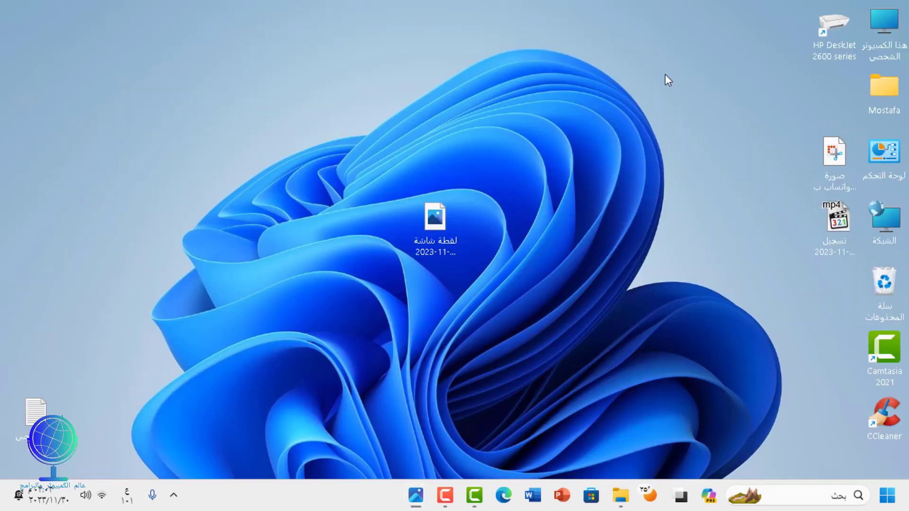
# Step: Open the screenshot image with the Snipping Tool (أداة القصاصة) and maximize its window
pyautogui.rightClick(434, 224)
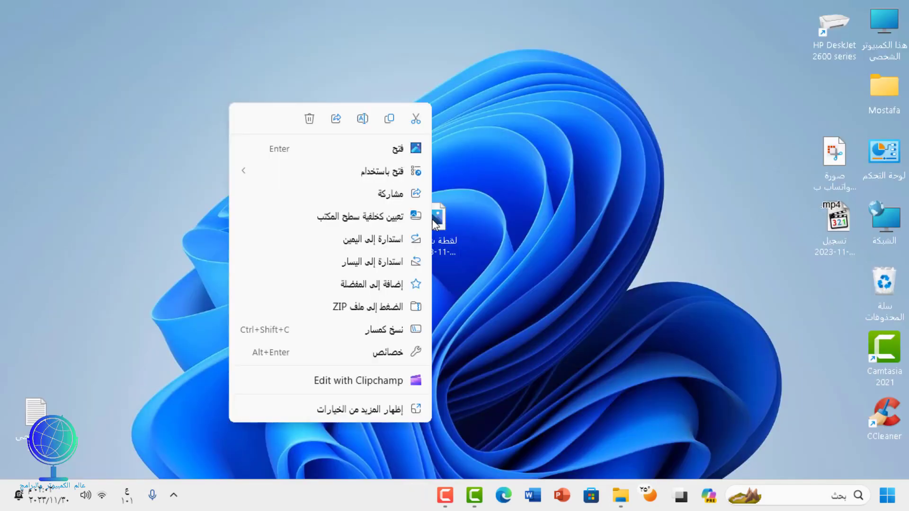
pyautogui.moveTo(394, 174)
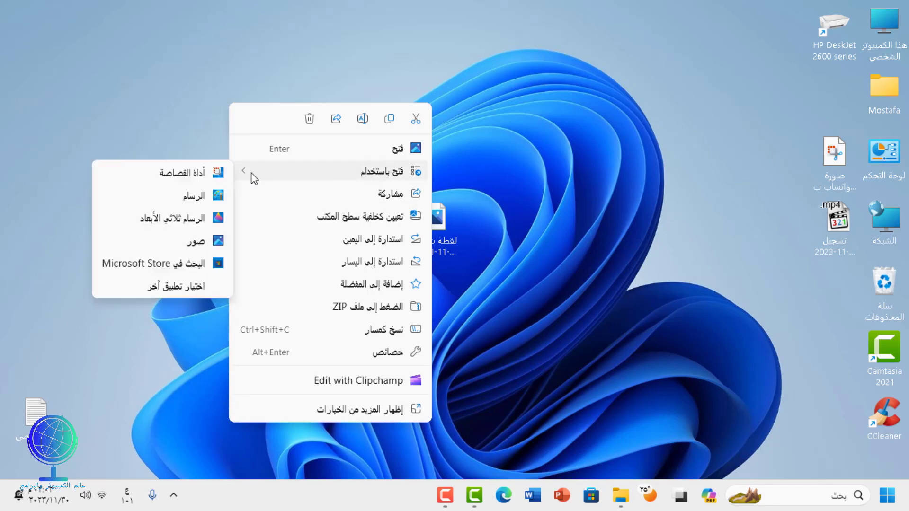
pyautogui.click(213, 172)
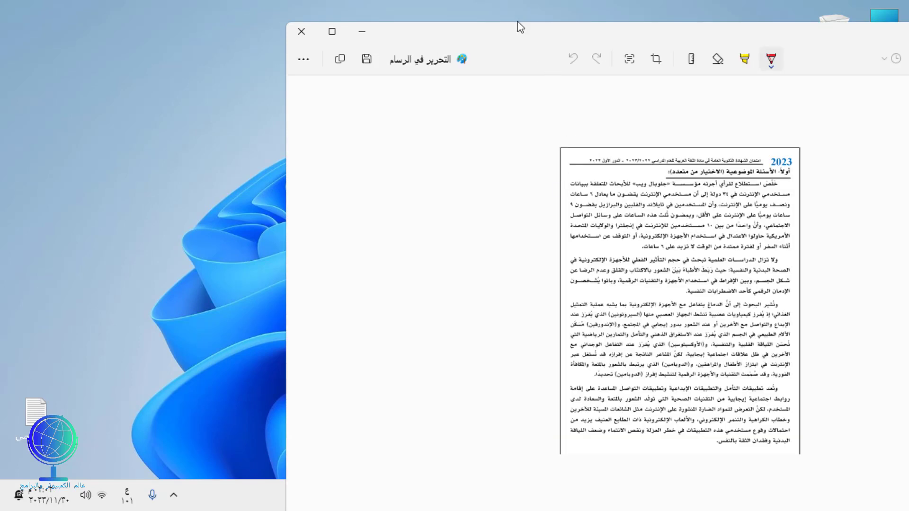
pyautogui.doubleClick(516, 31)
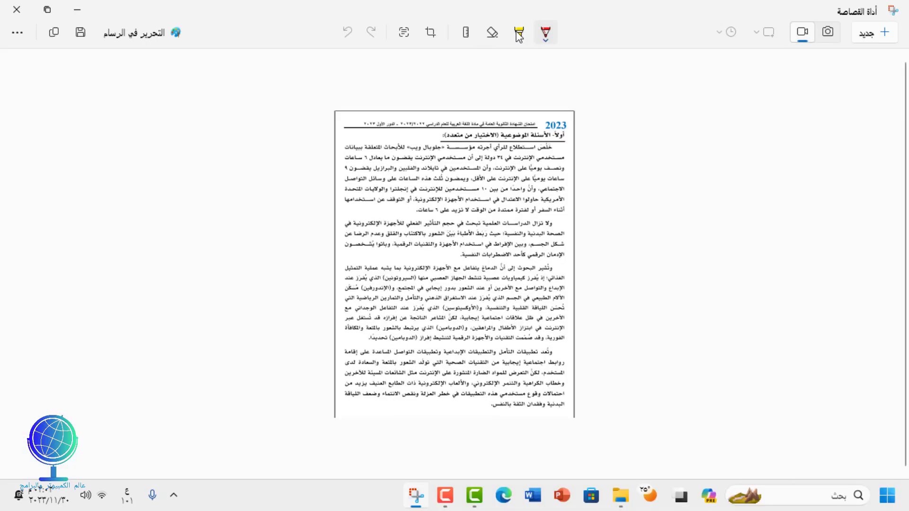
# Step: Detect the text in the screenshot image, copy all of it and minimize the Snipping Tool
pyautogui.click(405, 33)
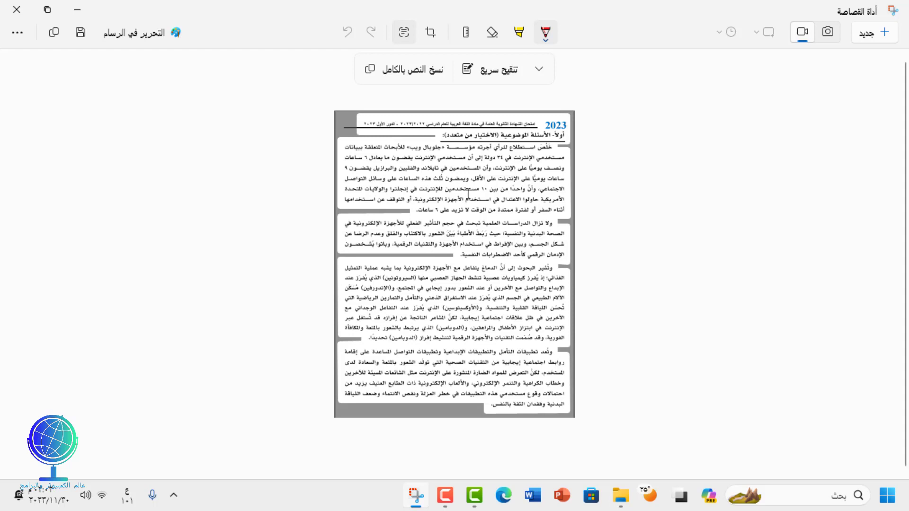
pyautogui.click(425, 74)
pyautogui.click(77, 10)
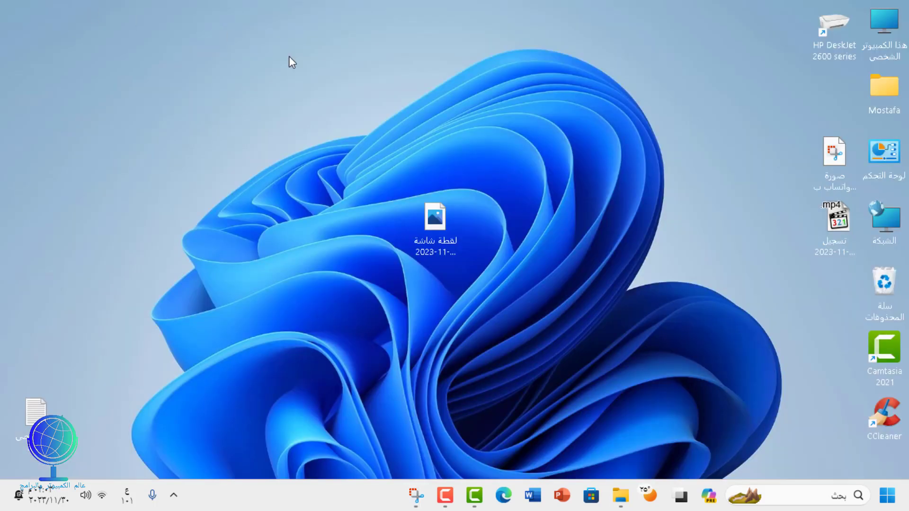
# Step: Open Microsoft Word
pyautogui.click(533, 497)
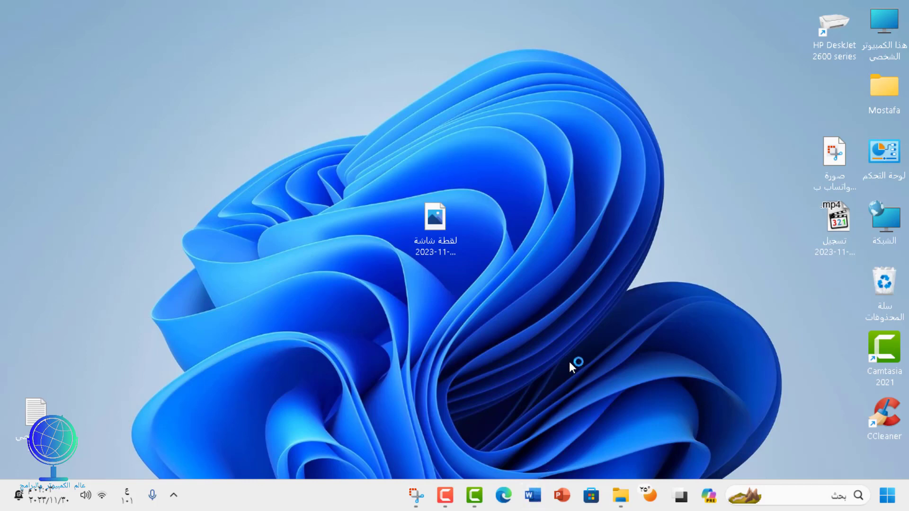